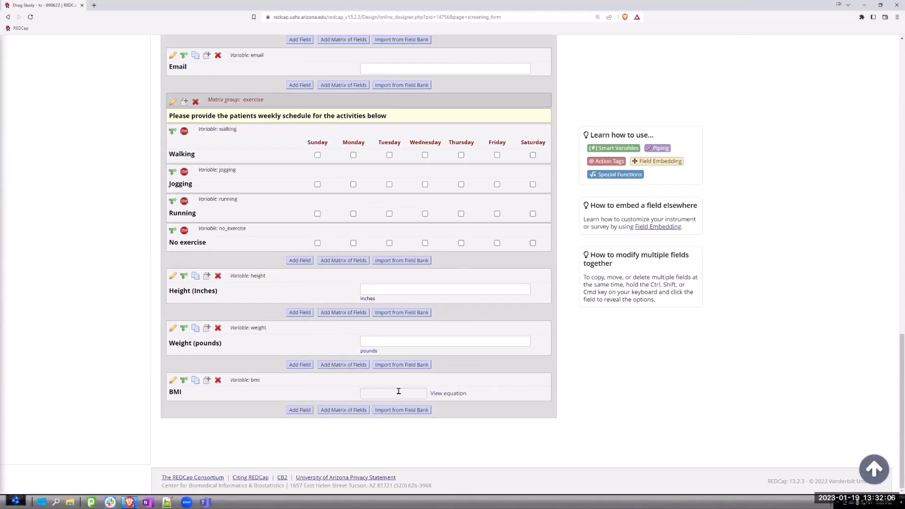
# Scroll up through the Screening Form in the Online Designer
pyautogui.scroll(15, 382, 385)
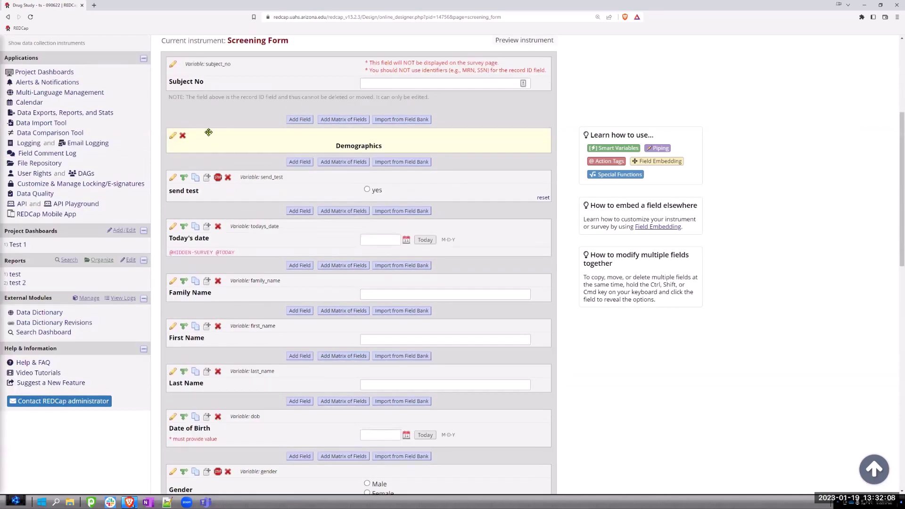
pyautogui.scroll(3, 71, 181)
# Open record 2's Screening Form and display the BMI equation ([weight]/([height]*[height]))*703
pyautogui.click(66, 171)
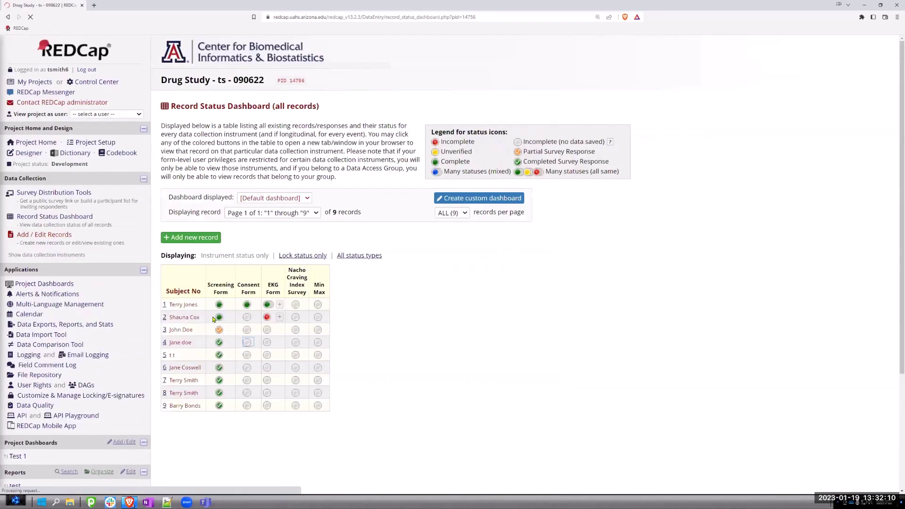
pyautogui.click(219, 317)
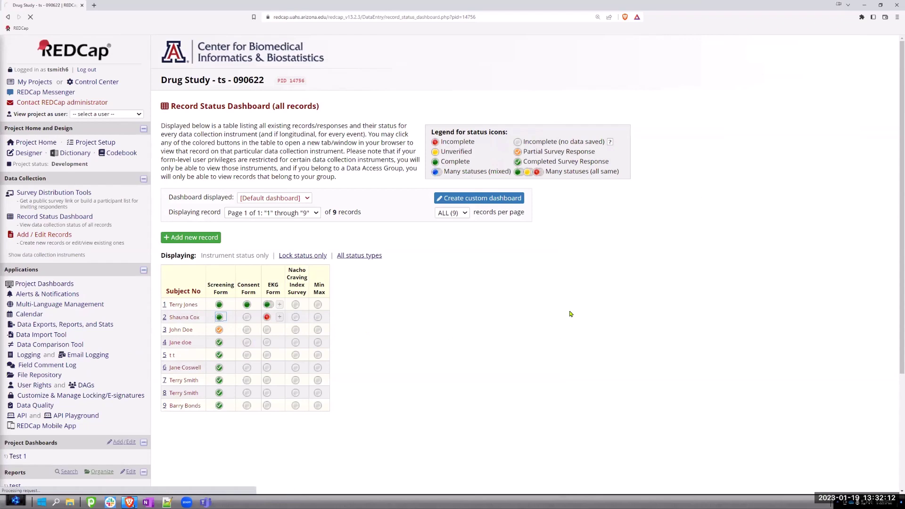
pyautogui.scroll(-9, 405, 296)
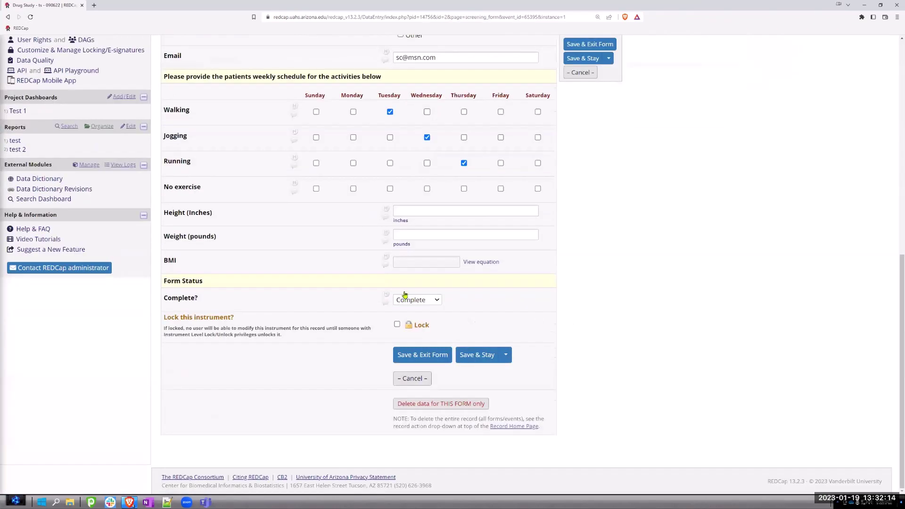
pyautogui.click(465, 263)
pyautogui.click(485, 265)
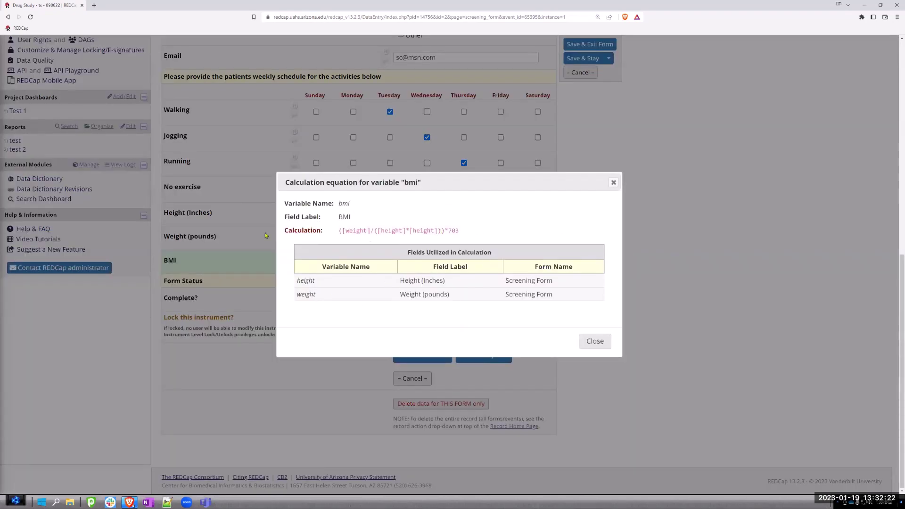
# Close the BMI equation dialog and return to the top of the form
pyautogui.click(594, 341)
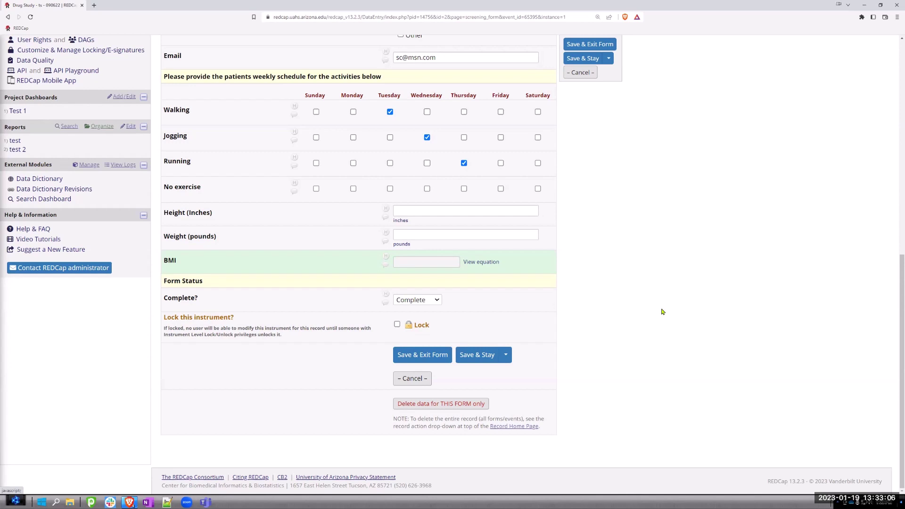
pyautogui.scroll(4, 697, 247)
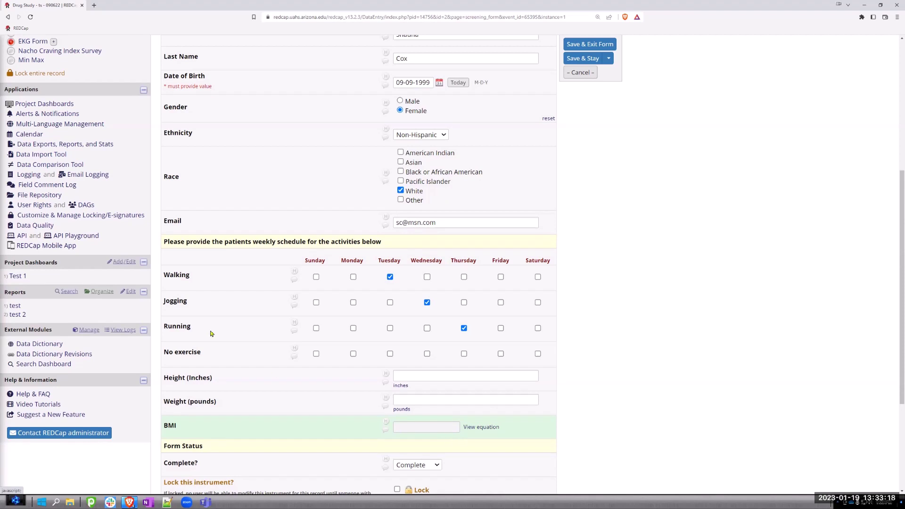
# Go to Multi-Language Management, leaving the Screening Form without saving changes
pyautogui.click(55, 125)
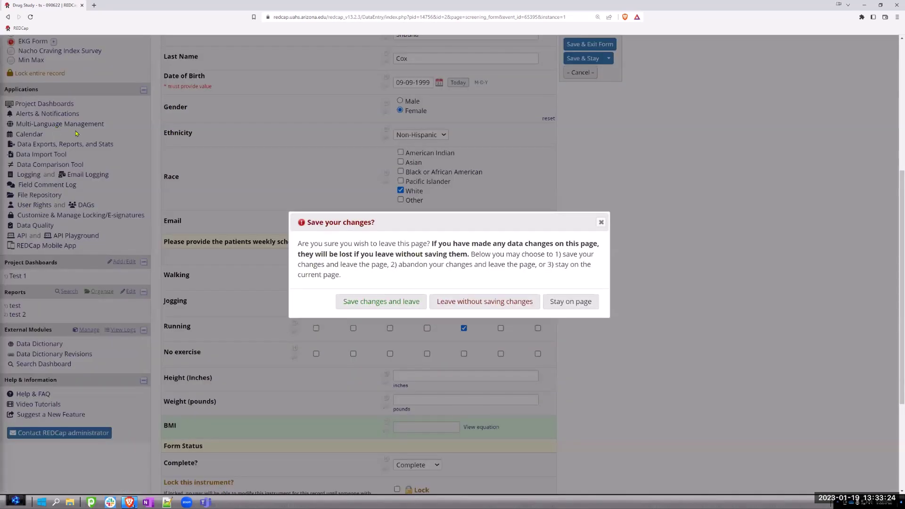
pyautogui.click(505, 307)
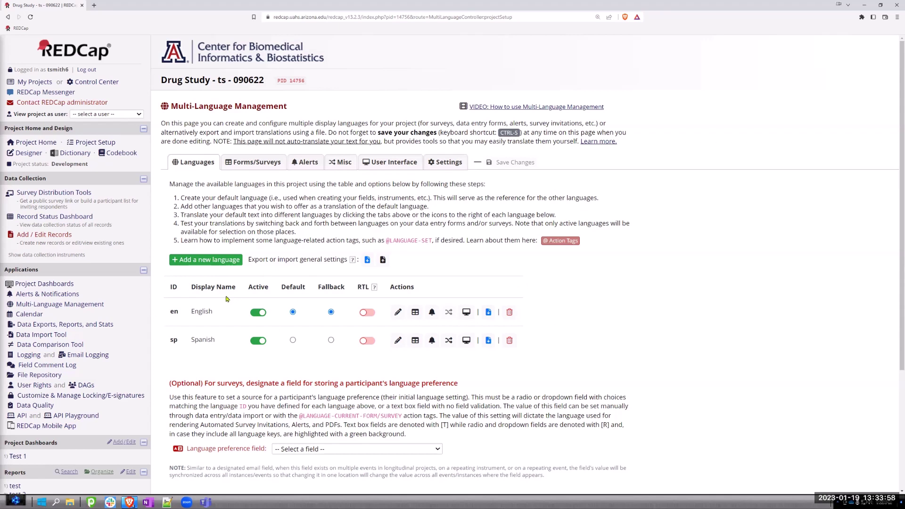
# Turn on Screening Form translations for both data entry and survey, then save with Ctrl+S
pyautogui.click(261, 163)
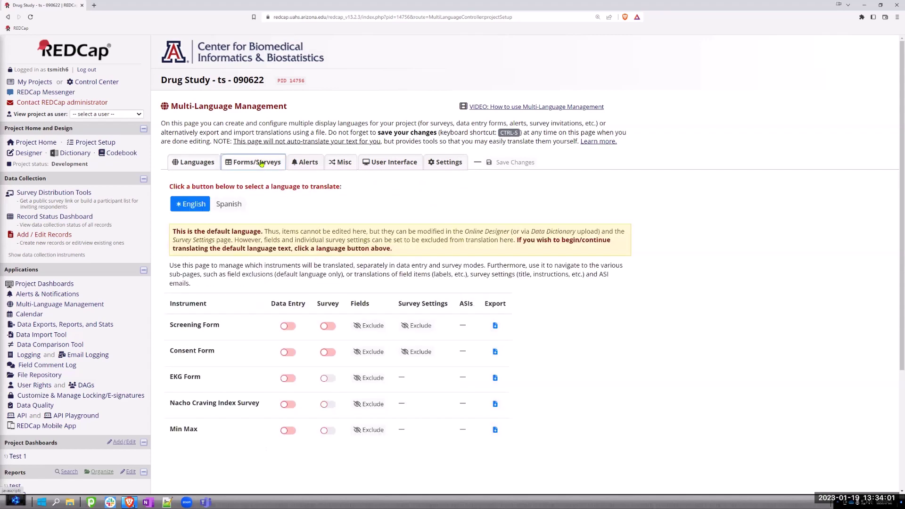
pyautogui.click(291, 327)
pyautogui.click(330, 327)
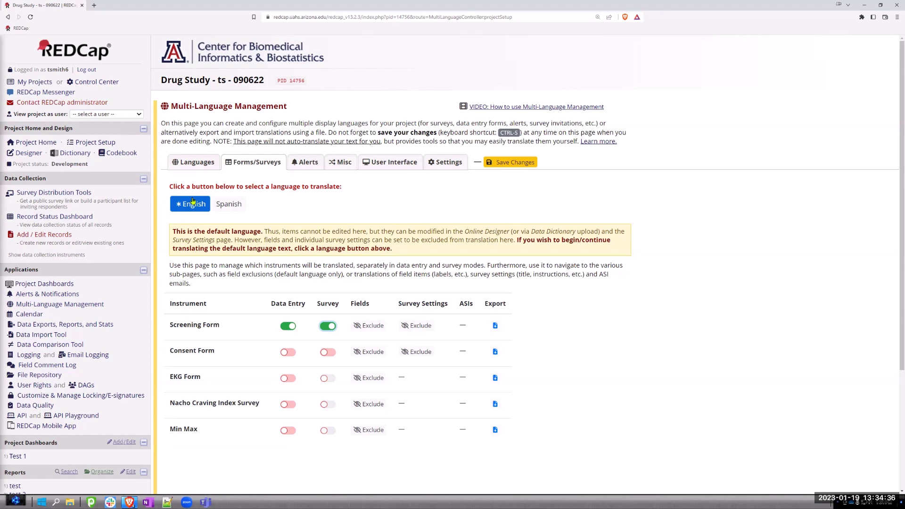
pyautogui.hotkey('ctrl', 's')
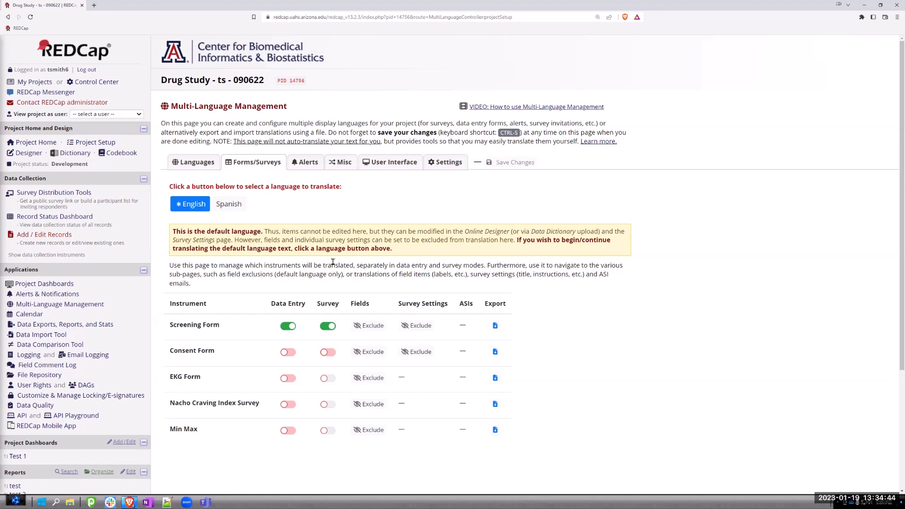
# Filter Data Entry interface text by 'eq' and save a blank 'View equation' translation
pyautogui.click(379, 164)
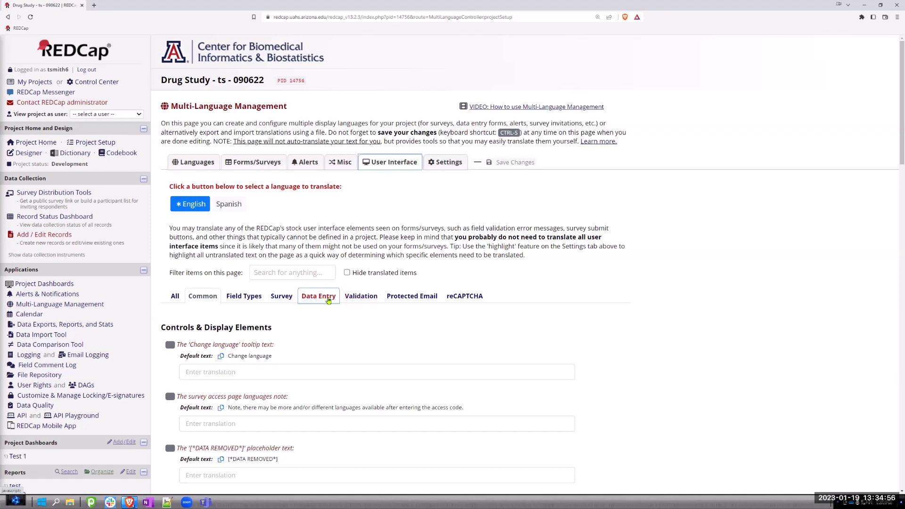
pyautogui.click(327, 299)
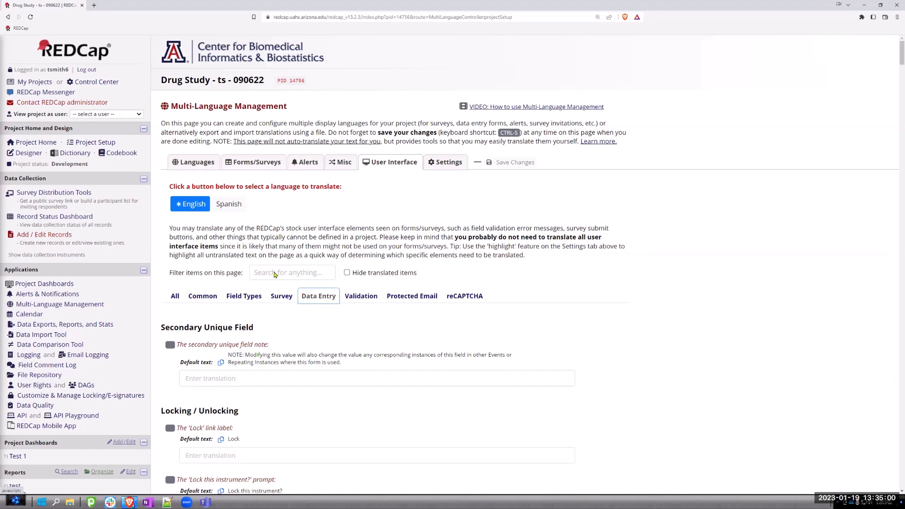
pyautogui.click(273, 274)
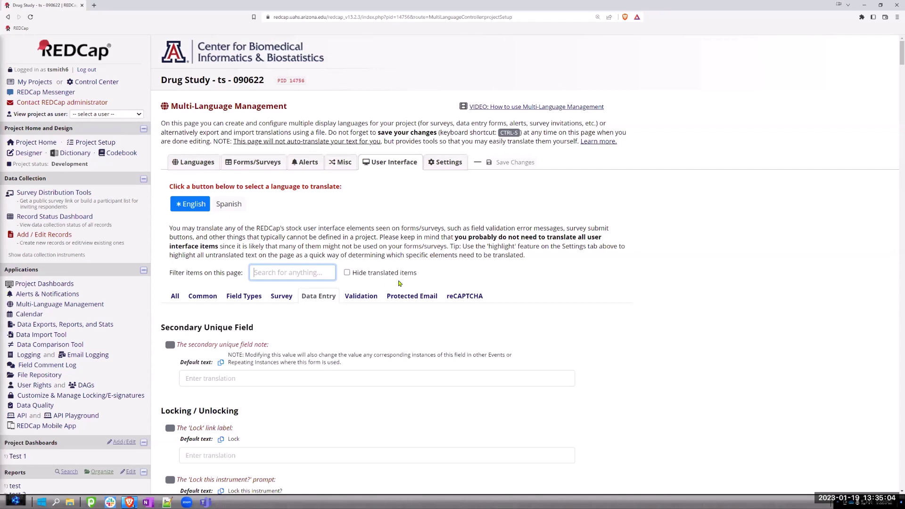
pyautogui.write('eq')
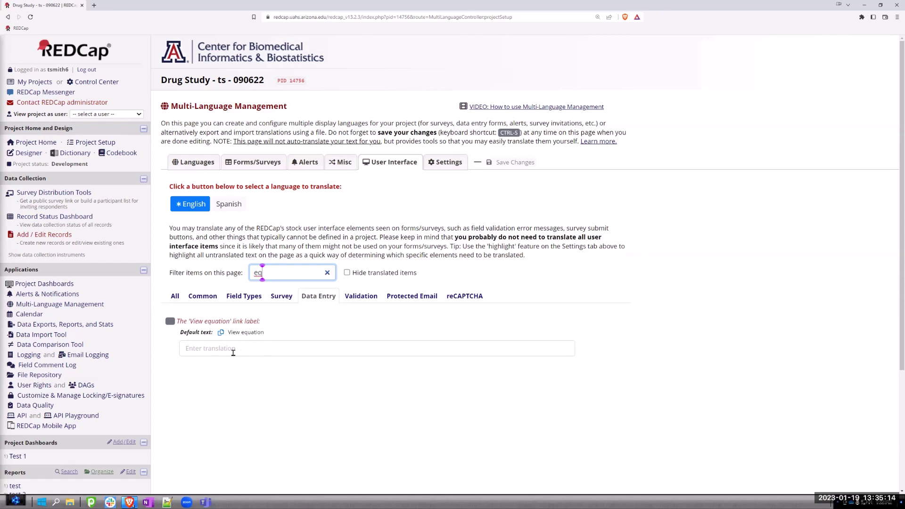
pyautogui.click(186, 349)
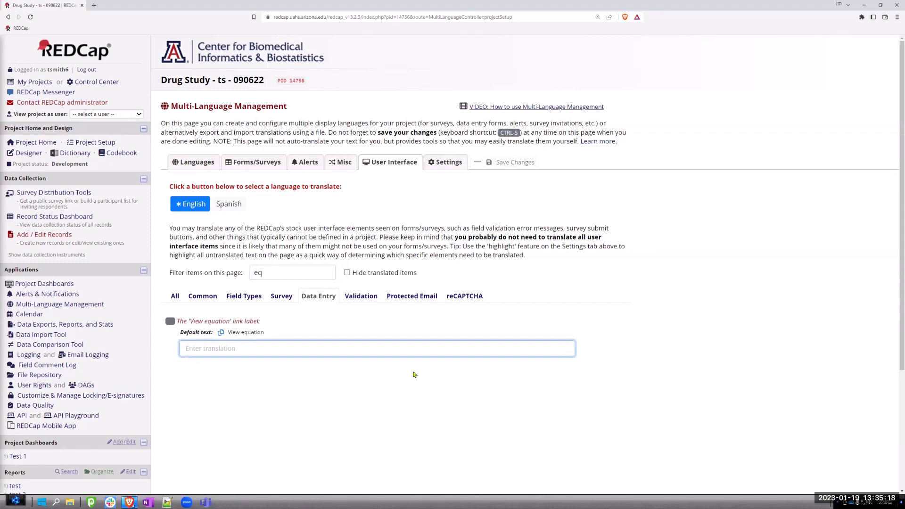
pyautogui.click(187, 349)
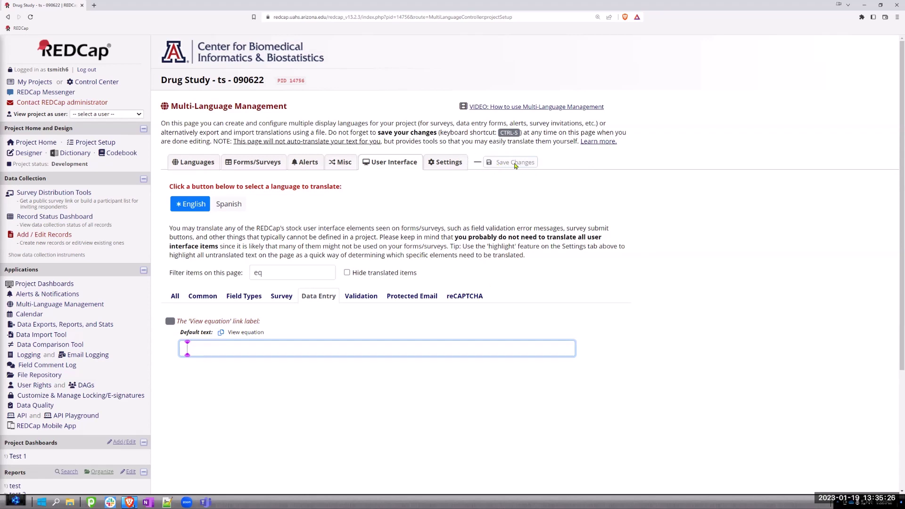
pyautogui.click(516, 165)
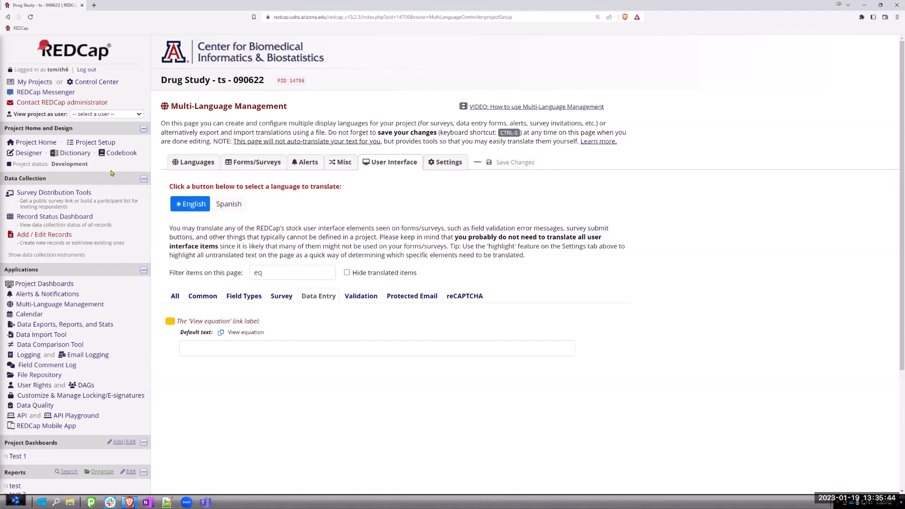
# Open record 1's Screening Form and check Height 72, Weight 172 and BMI 23.32484567901235
pyautogui.click(48, 217)
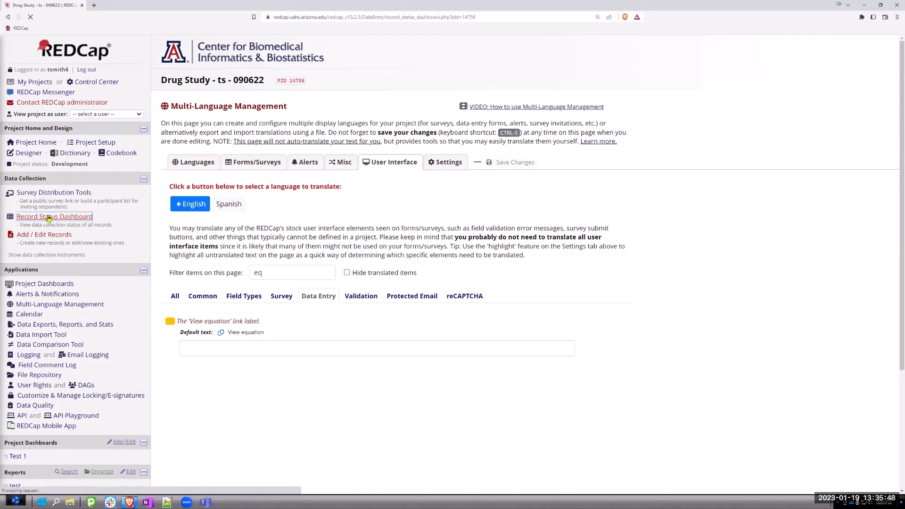
pyautogui.click(218, 304)
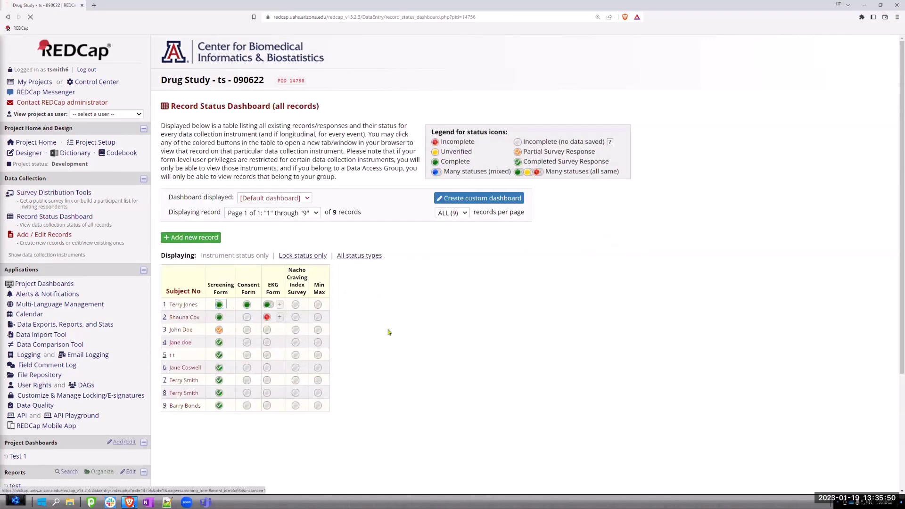
pyautogui.scroll(-5, 454, 295)
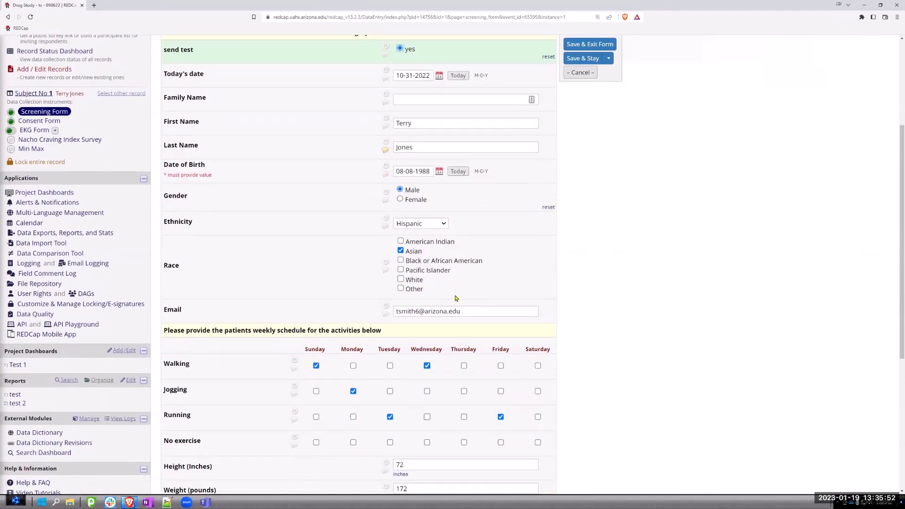
pyautogui.scroll(-2, 456, 297)
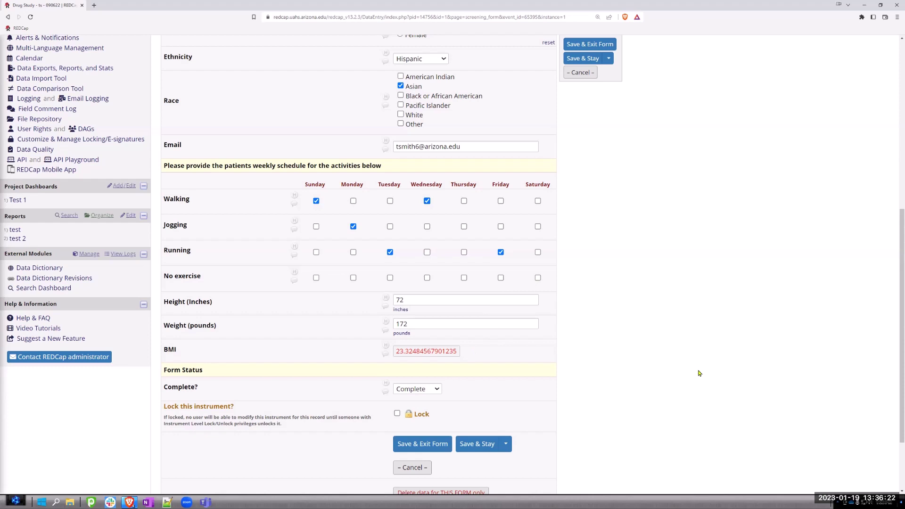
pyautogui.scroll(-1, 699, 373)
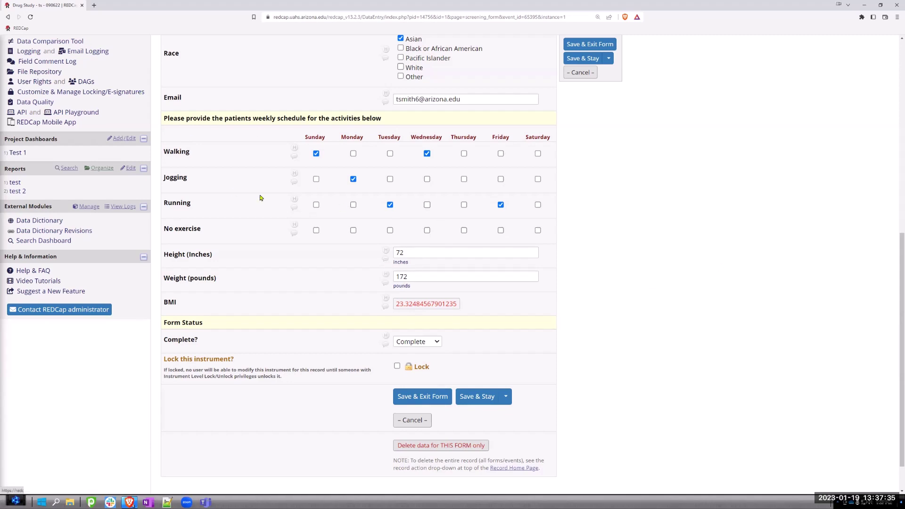
pyautogui.scroll(1, 137, 226)
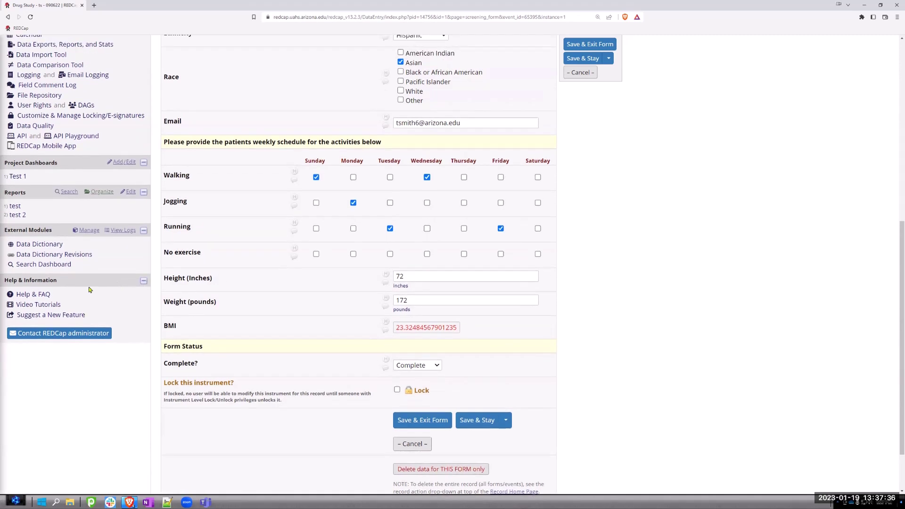
# Open the External Modules manager and scroll through the list of enabled modules
pyautogui.click(89, 230)
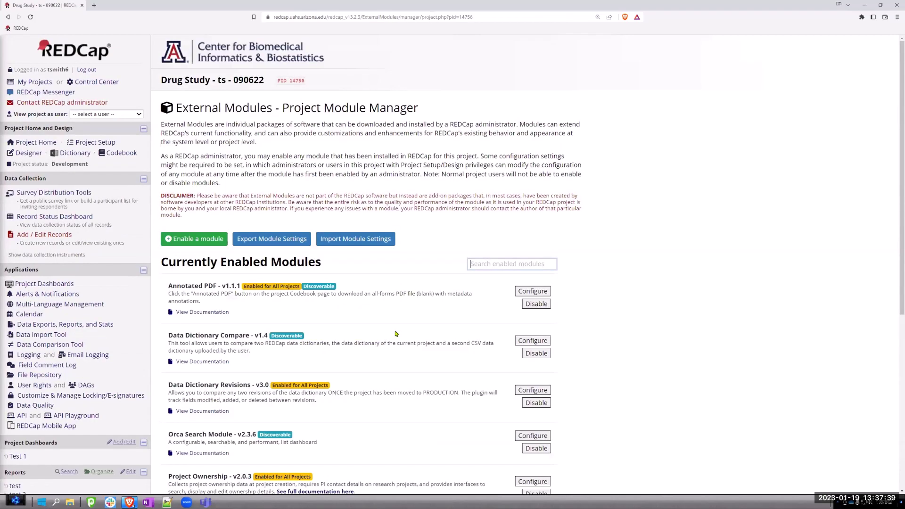
pyautogui.scroll(-3, 395, 333)
pyautogui.scroll(-2, 395, 334)
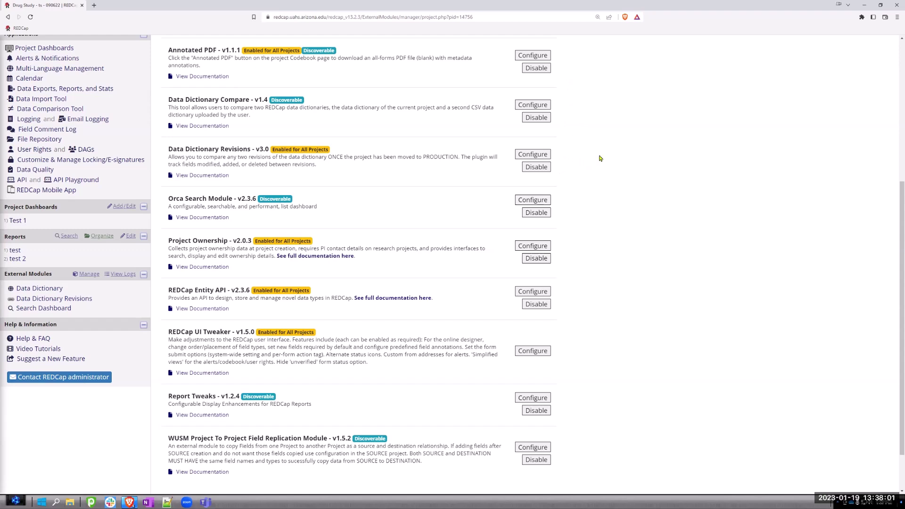
pyautogui.scroll(1, 183, 153)
pyautogui.scroll(5, 183, 154)
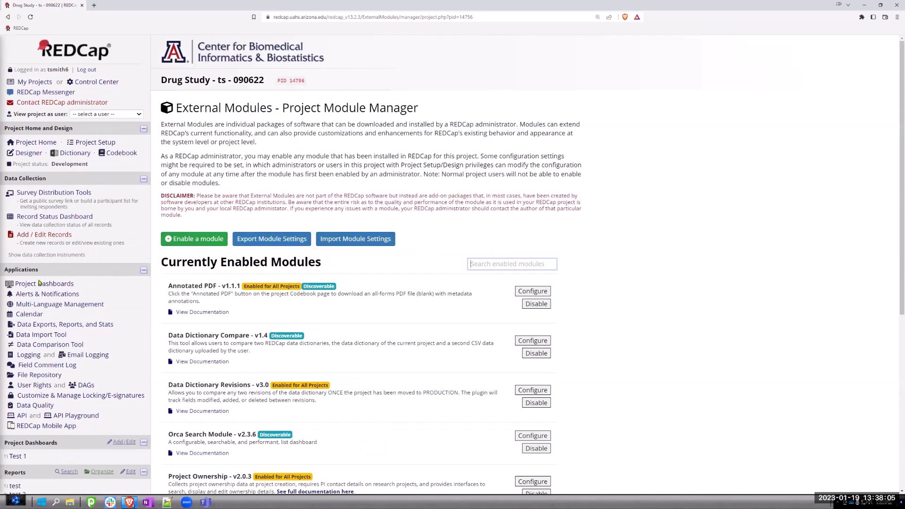
# Return to Multi-Language Forms/Surveys settings and switch Consent Form data entry translation on, then off
pyautogui.click(39, 305)
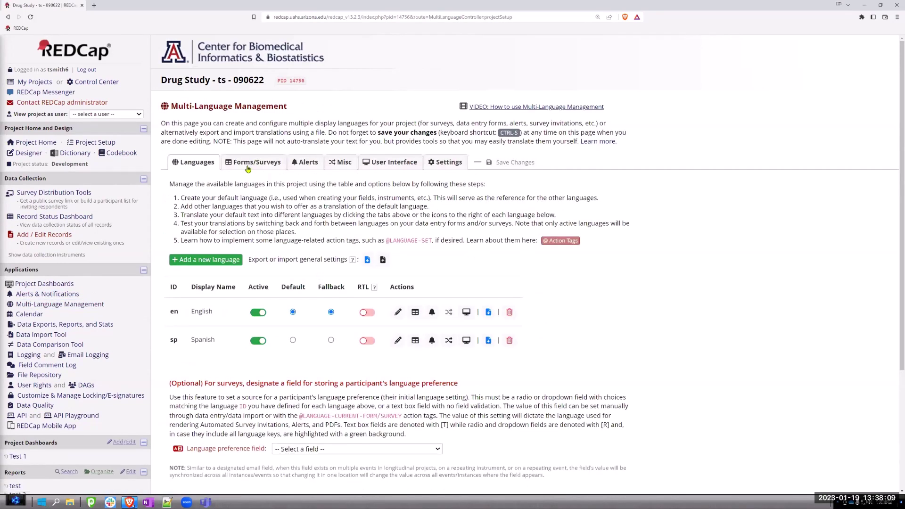
pyautogui.click(248, 167)
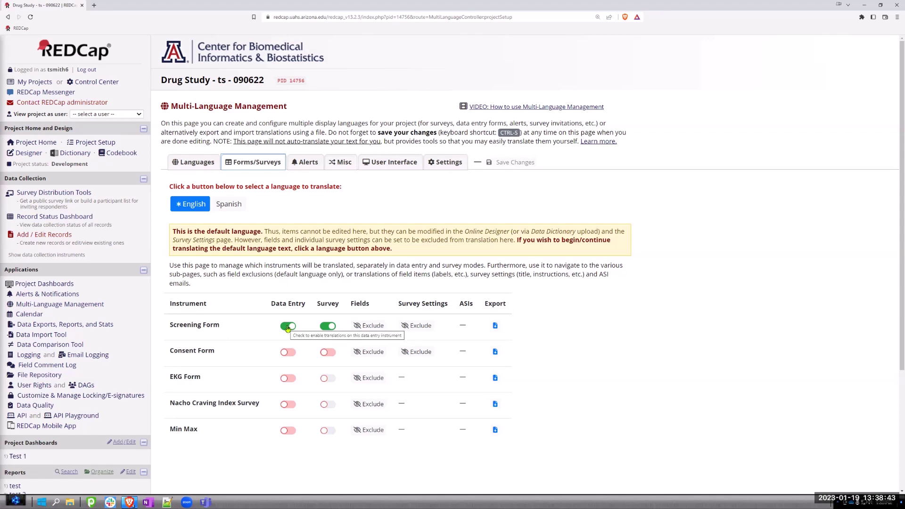
pyautogui.click(288, 353)
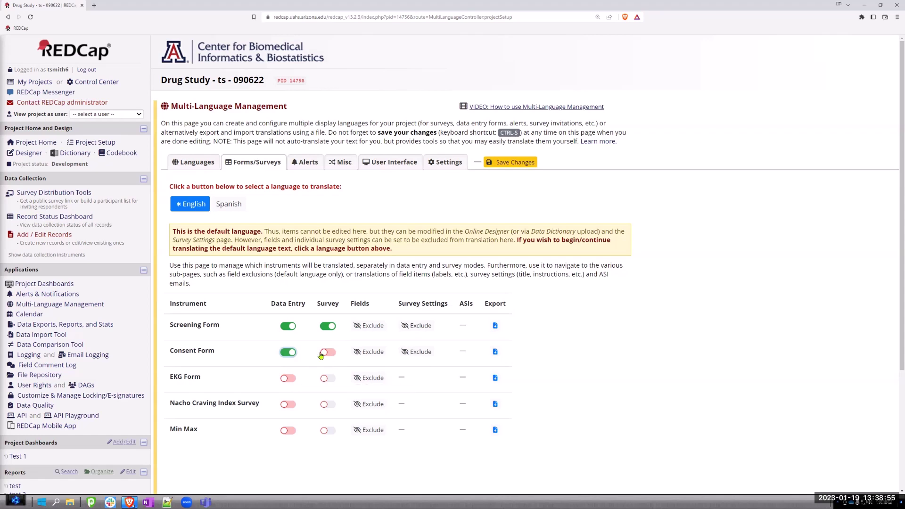
pyautogui.click(289, 353)
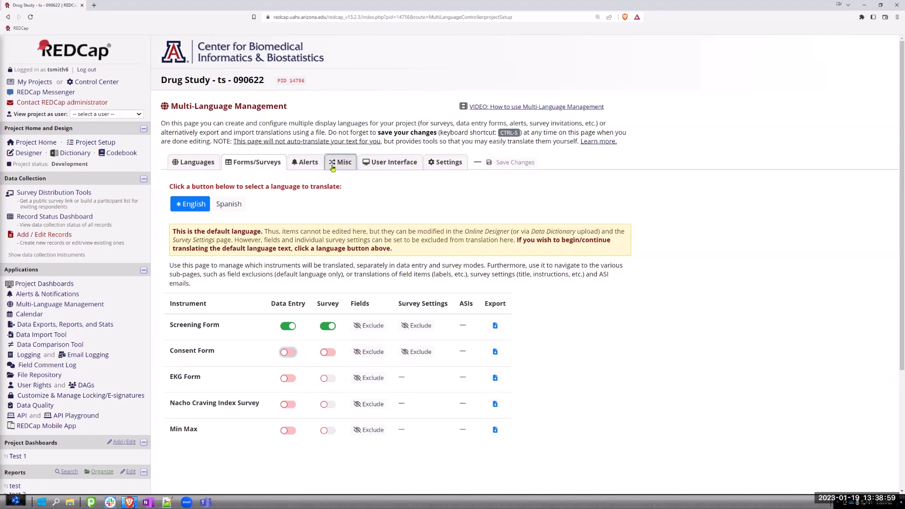
# Filter Data Entry interface translations by 'equ' to show the blank 'View equation' label
pyautogui.click(375, 166)
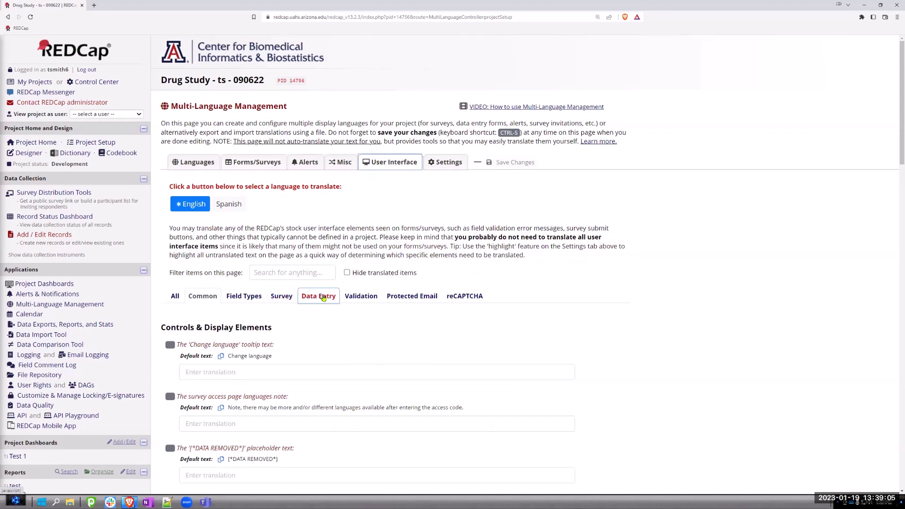
pyautogui.click(320, 298)
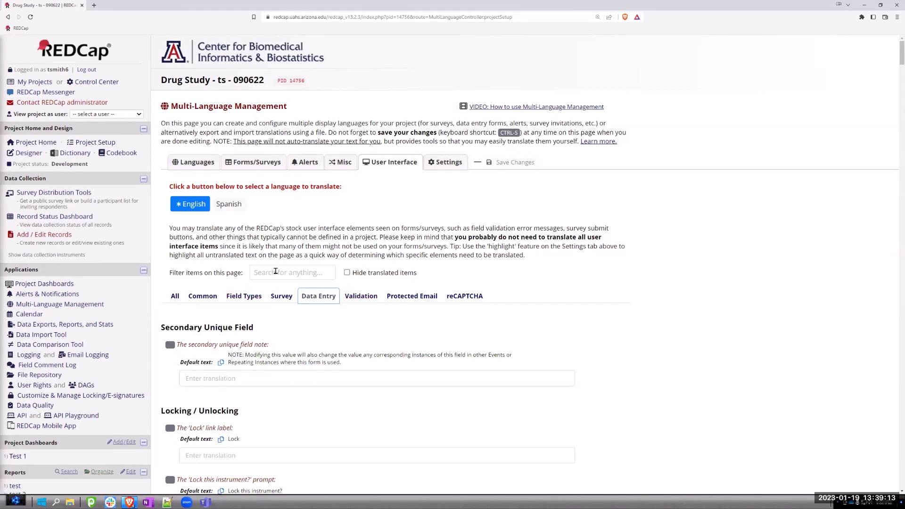
pyautogui.click(276, 271)
pyautogui.write('equ')
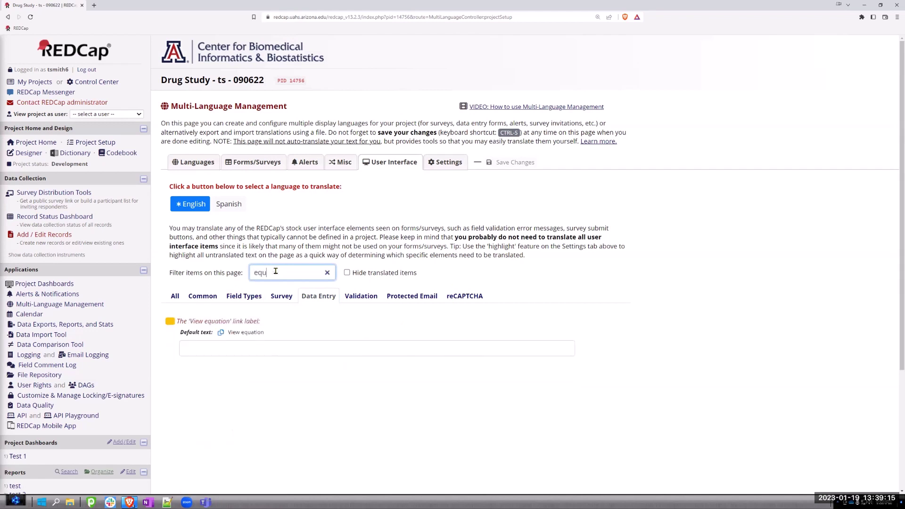
pyautogui.doubleClick(276, 272)
pyautogui.click(245, 163)
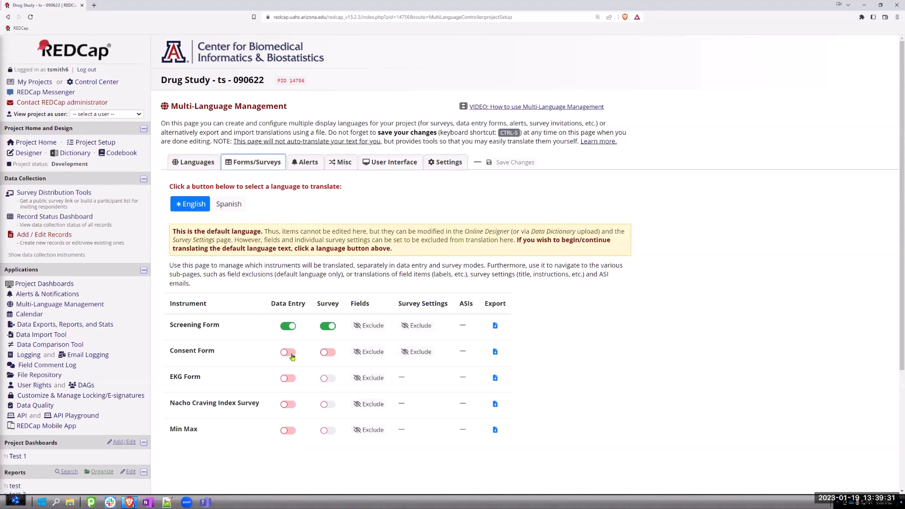
pyautogui.click(344, 166)
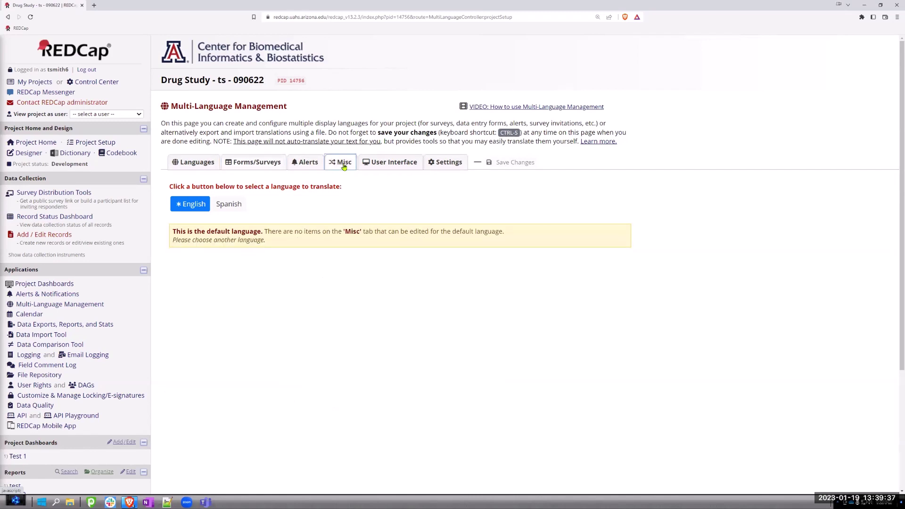
pyautogui.click(373, 166)
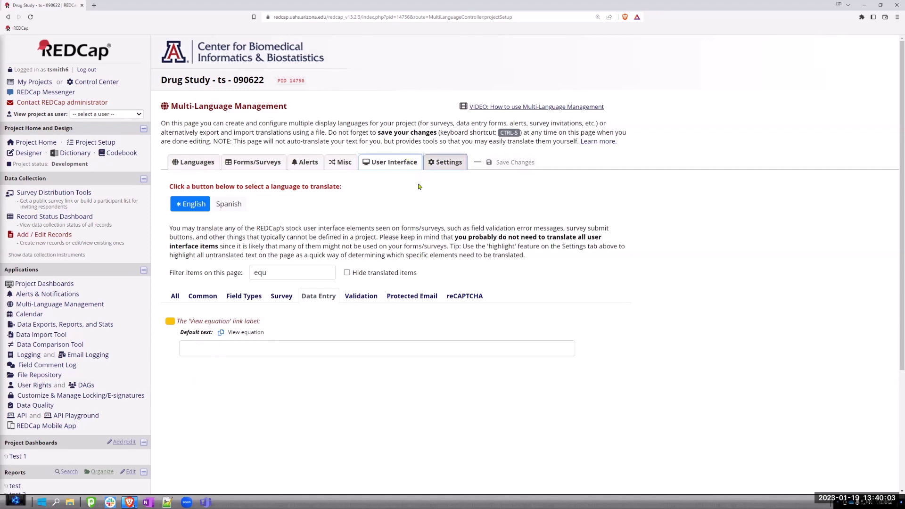
pyautogui.moveTo(280, 273); pyautogui.dragTo(242, 271)
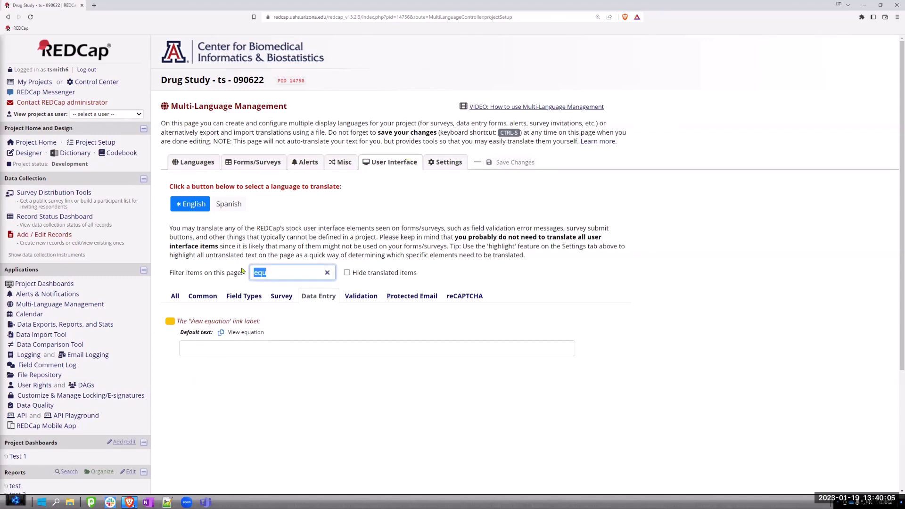
pyautogui.press('BackSpace')
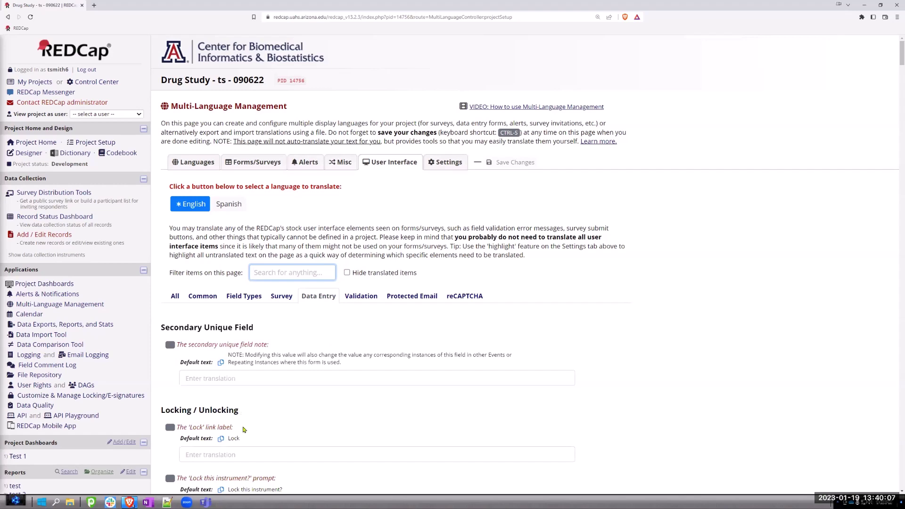
pyautogui.scroll(-10, 844, 236)
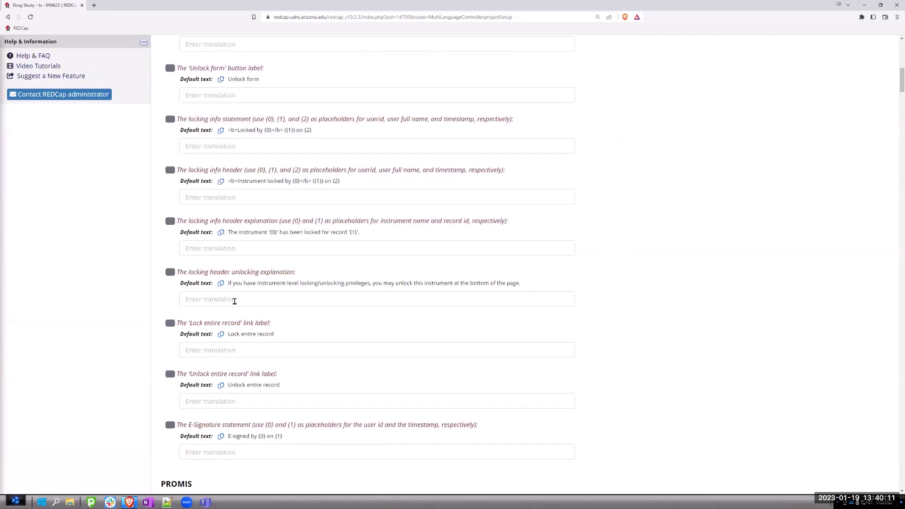
pyautogui.scroll(6, 348, 167)
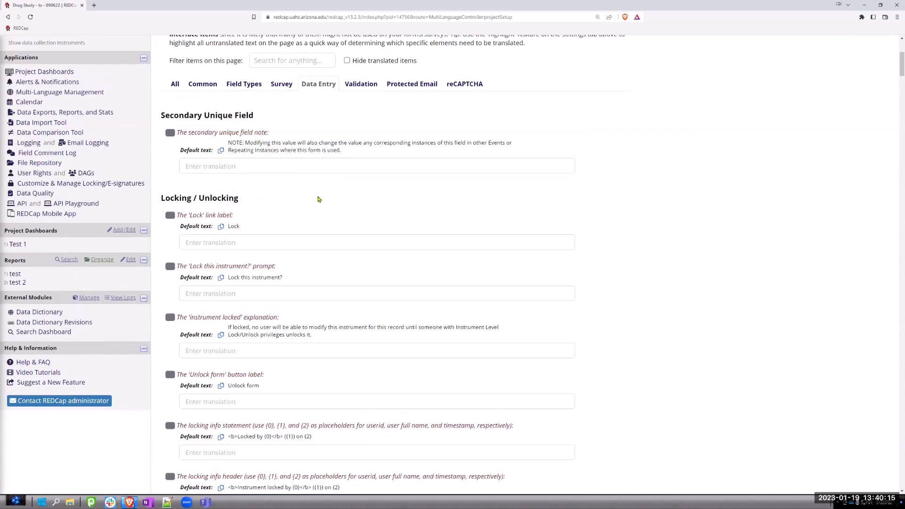
pyautogui.scroll(2, 316, 198)
pyautogui.scroll(-2, 309, 141)
pyautogui.scroll(1, 283, 99)
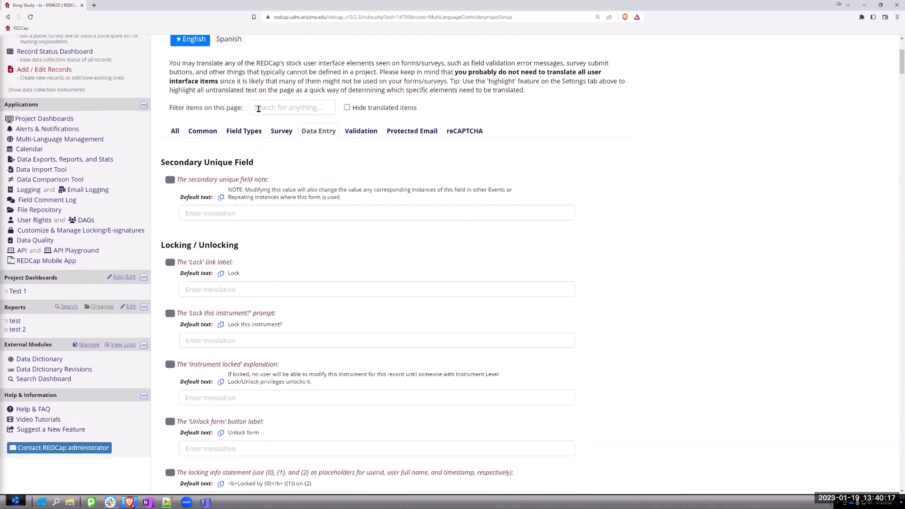
pyautogui.click(307, 111)
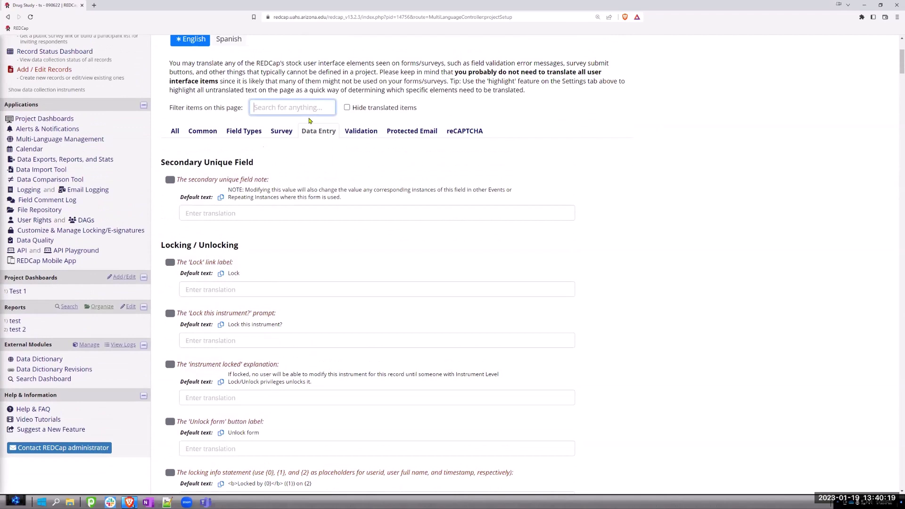
pyautogui.write('equ')
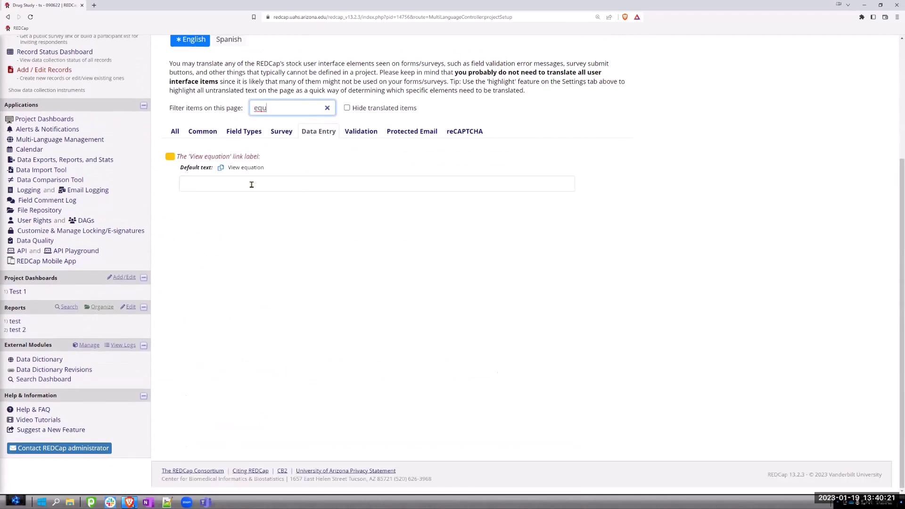